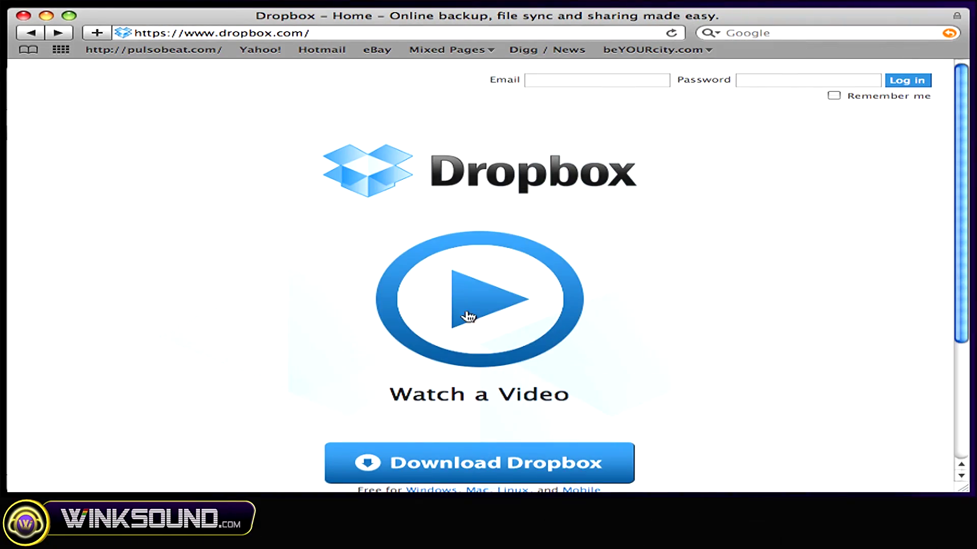
scroll(538, 334, down, 1)
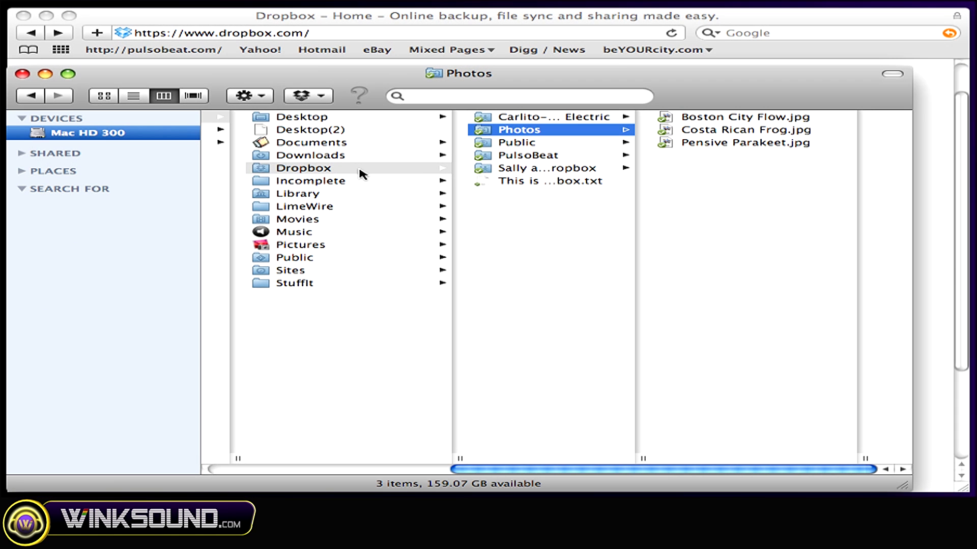
Step: Browse the Dropbox Photos and Public folders, then close Finder to reveal the Dropbox login page
click(341, 170)
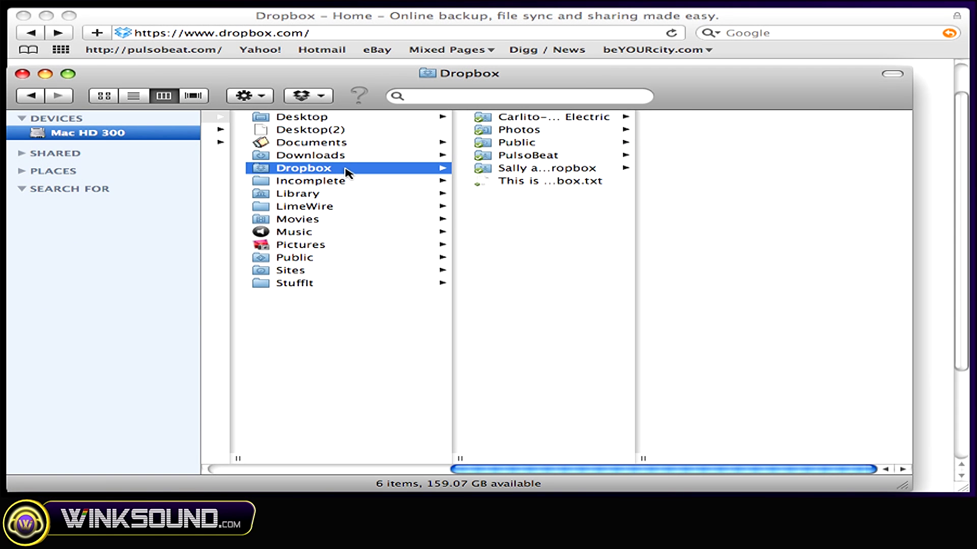
click(538, 134)
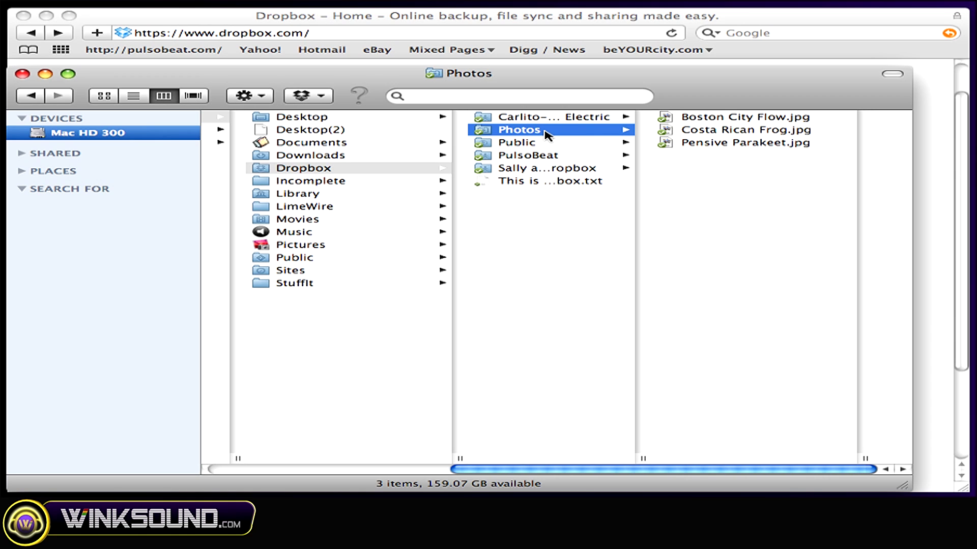
click(524, 146)
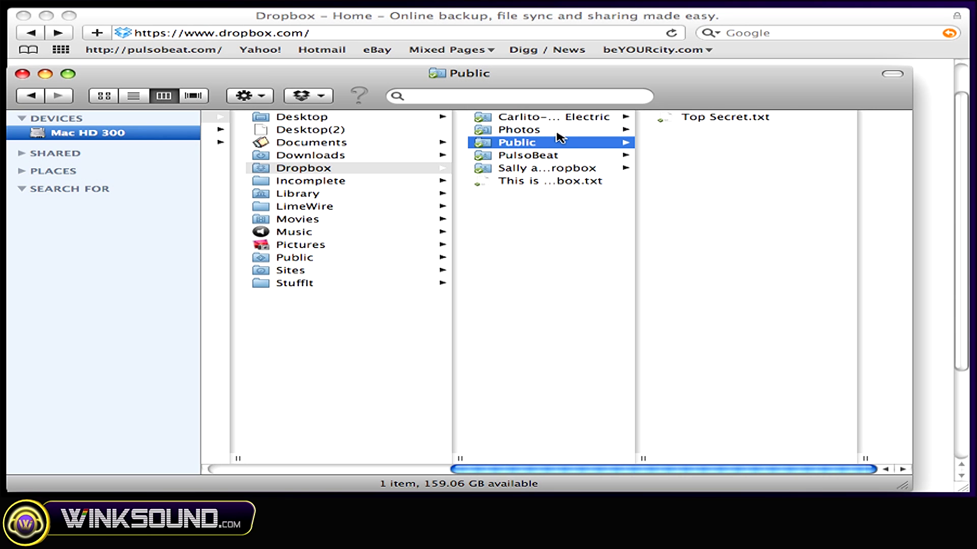
click(532, 131)
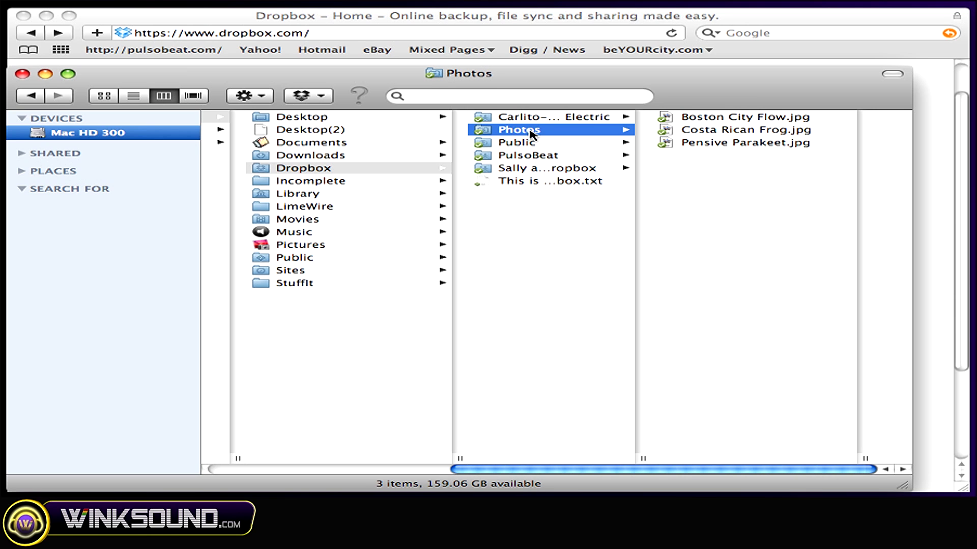
click(238, 23)
click(960, 70)
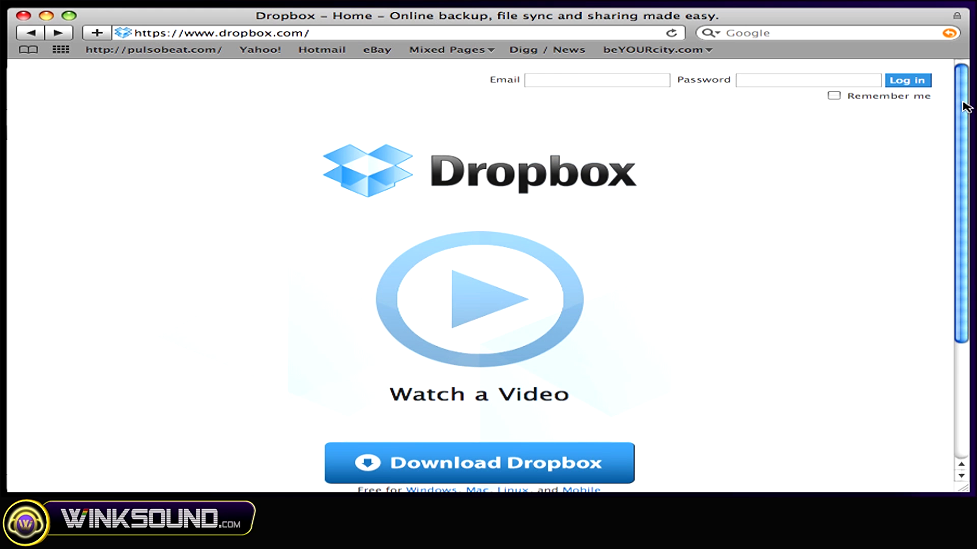
mouse_move(965, 107)
mouse_down()
mouse_move(952, 221)
mouse_move(956, 82)
mouse_up()
scroll(965, 147, down, 3)
scroll(947, 113, up, 3)
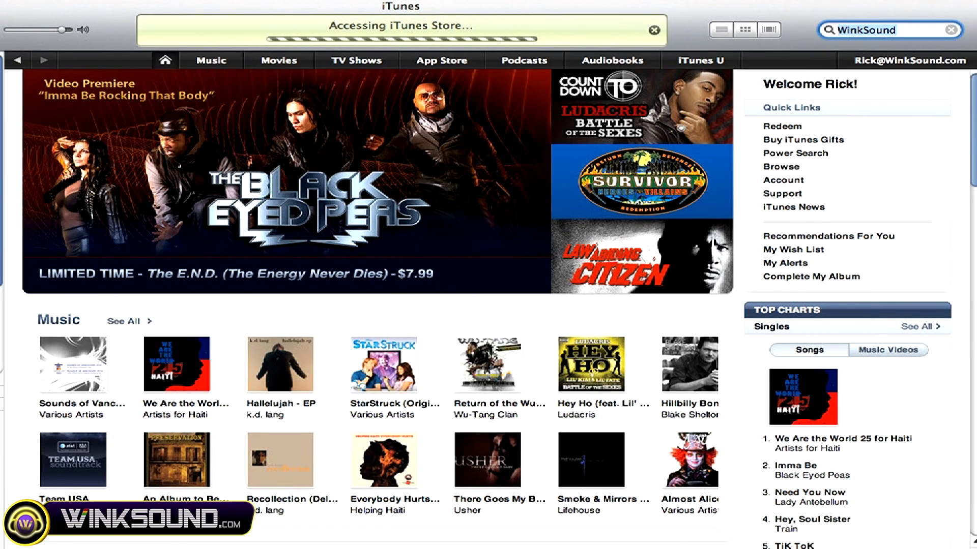
scroll(489, 305, down, 5)
scroll(489, 305, down, 2)
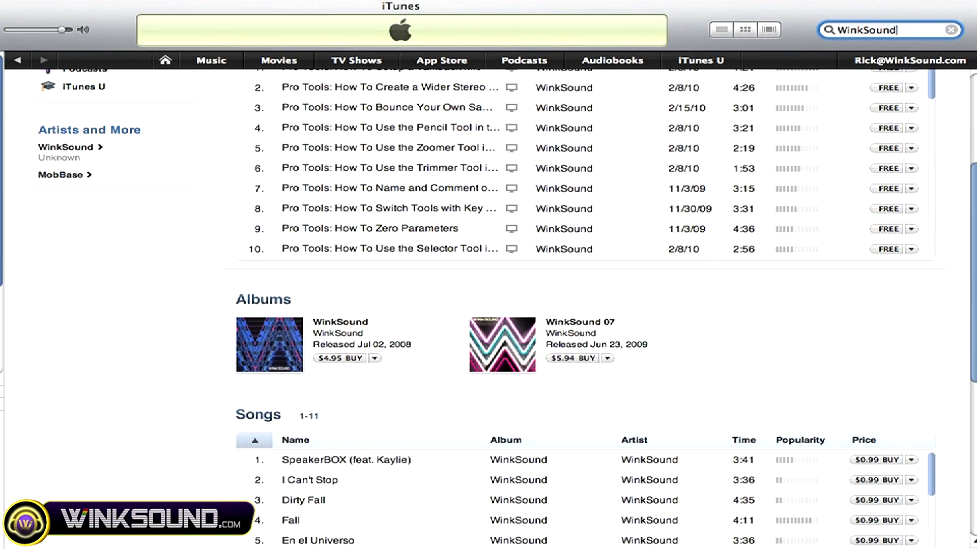
scroll(489, 306, down, 2)
scroll(489, 305, down, 3)
scroll(489, 305, down, 3)
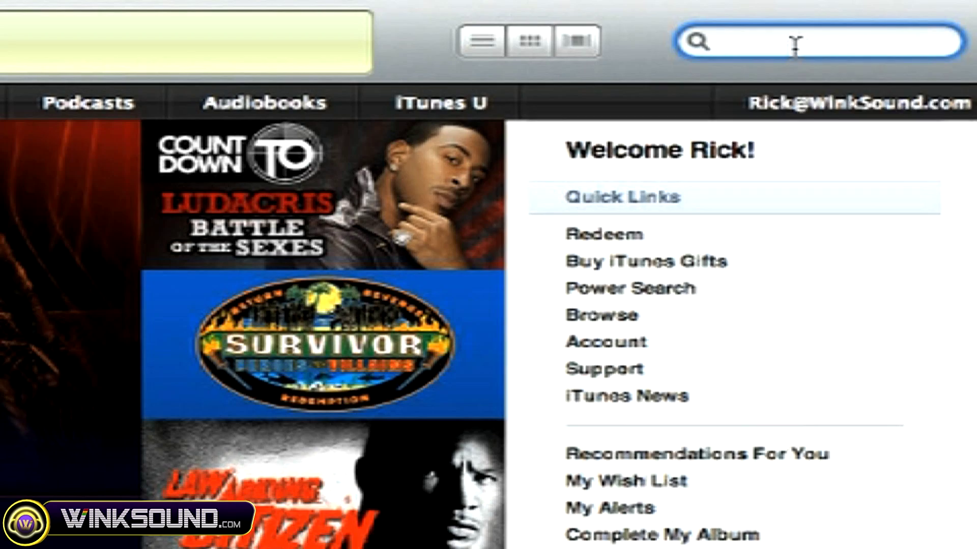
text(WinkSound)
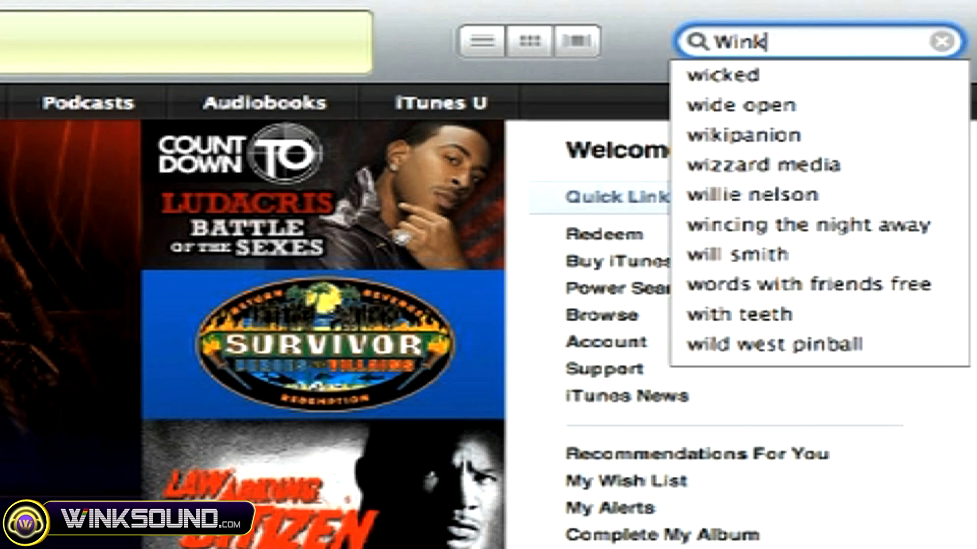